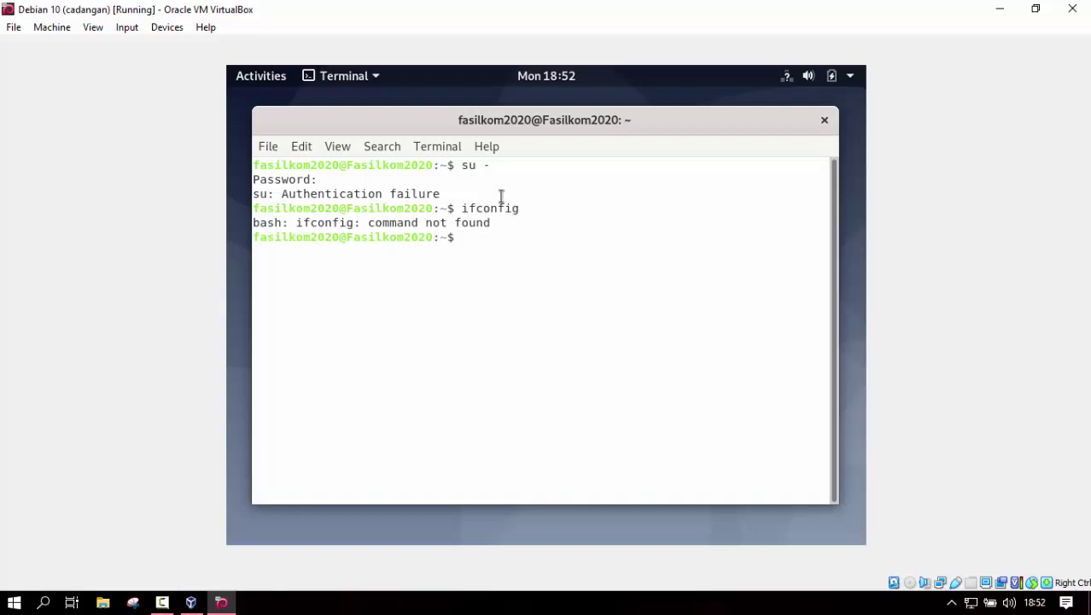
# Step: Switch to the root account in the Debian terminal with su -, entering the root password
pyautogui.write('su -')
pyautogui.press('Return')
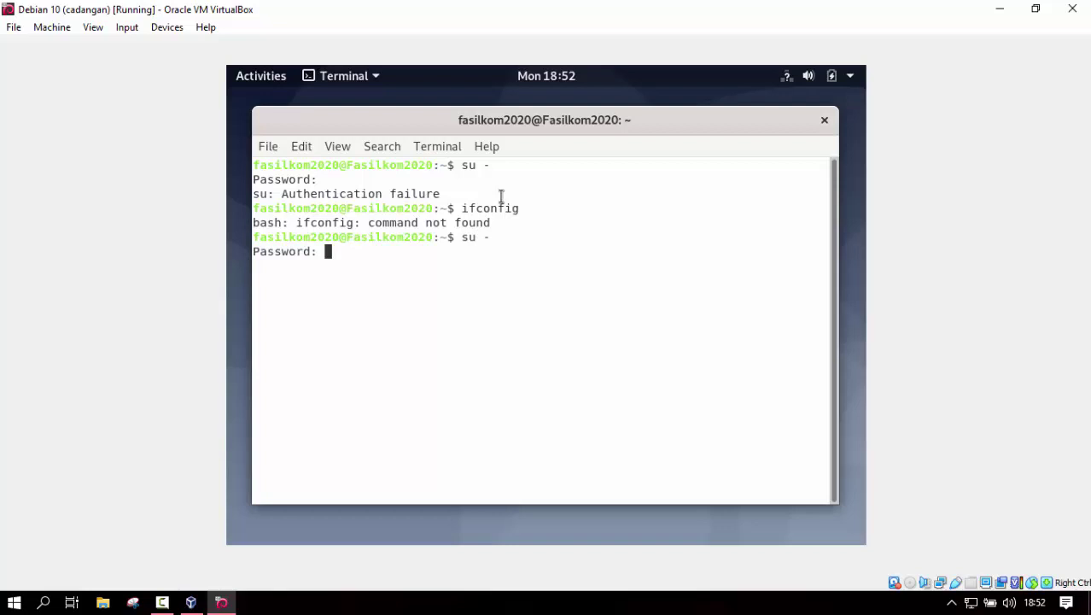
pyautogui.press('Return')
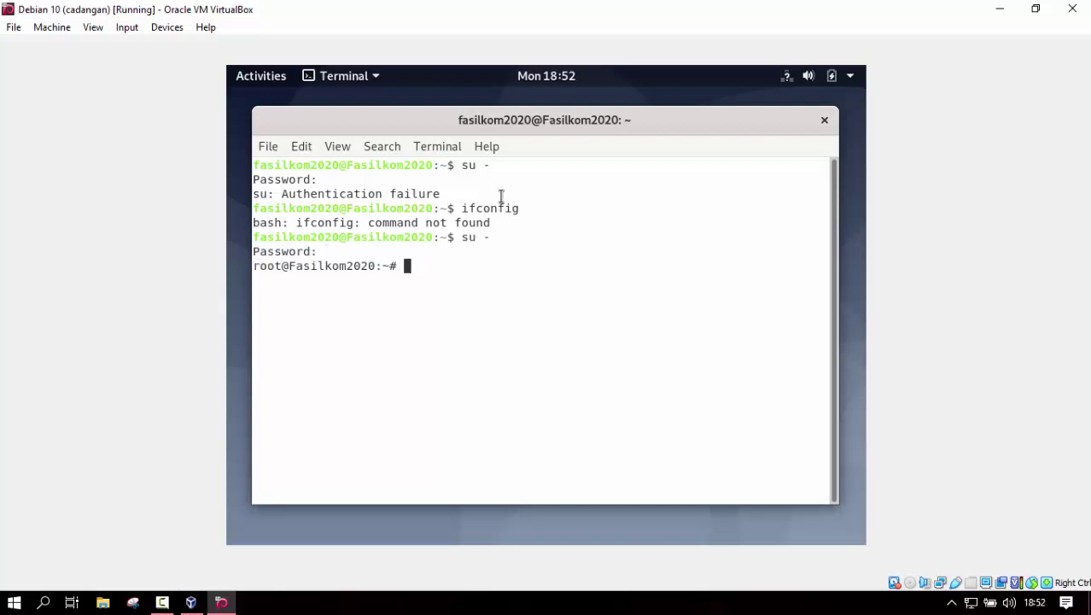
# Step: List the network interfaces with ifconfig and highlight the IPv4 address and netmask of enp0s3
pyautogui.write('ifconfig')
pyautogui.press('Return')
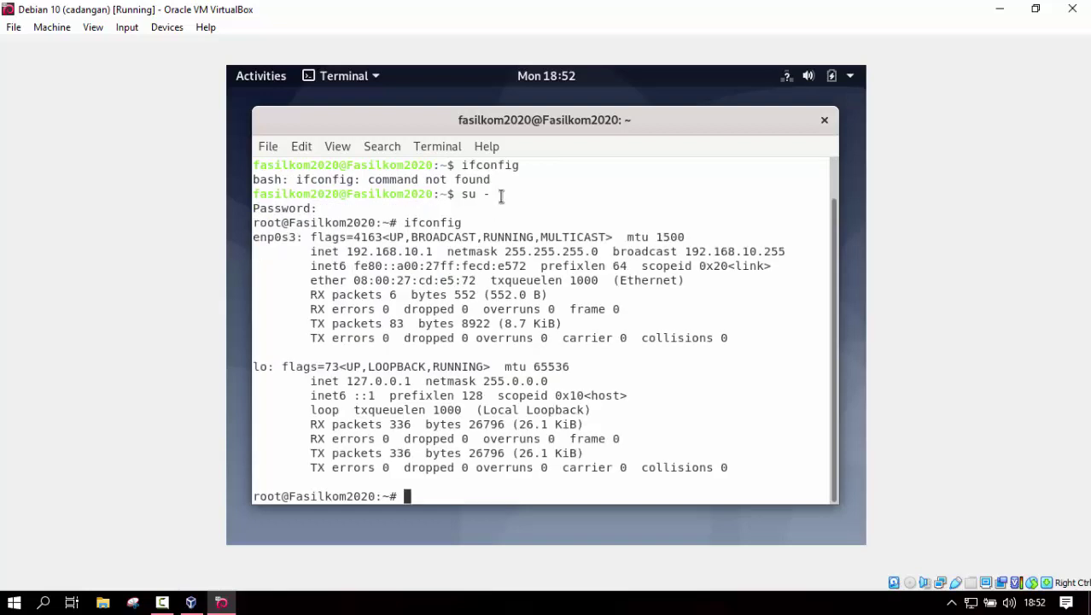
pyautogui.moveTo(311, 251); pyautogui.dragTo(604, 251)
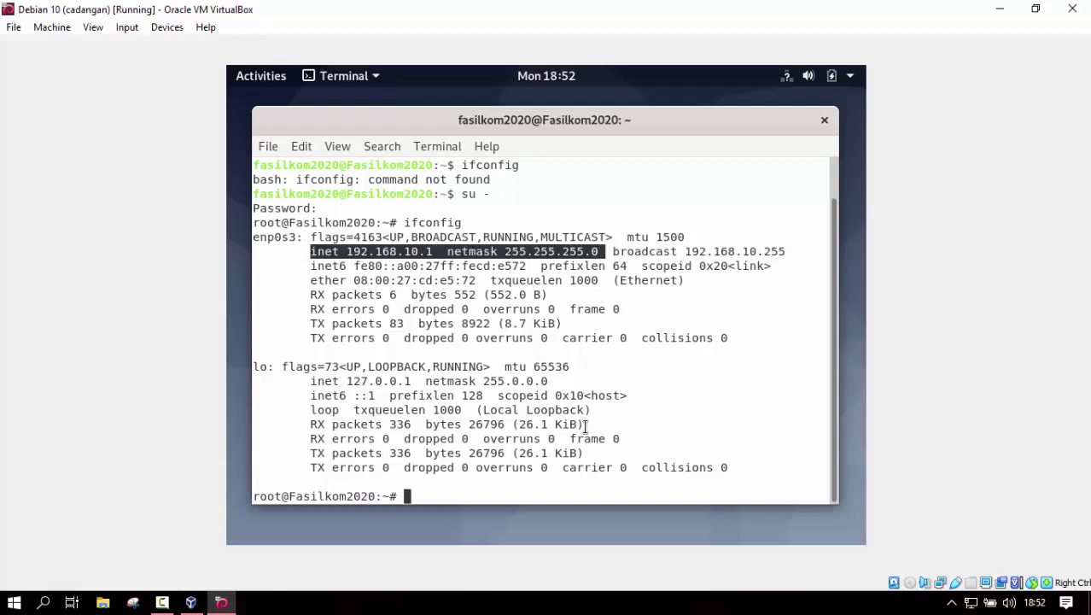
pyautogui.click(570, 373)
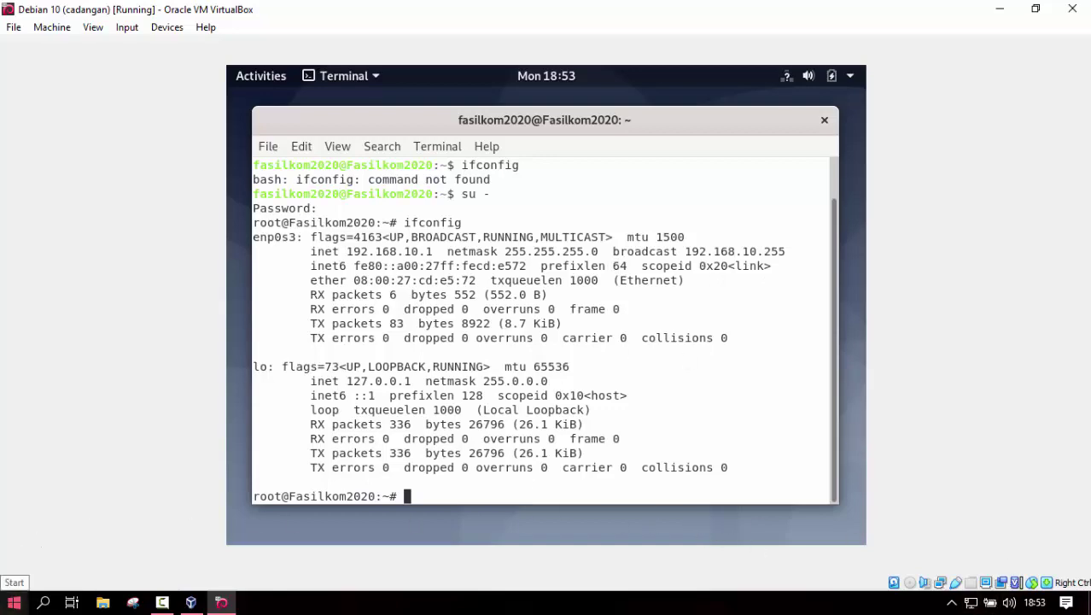
# Step: Open the Windows host's network adapter list through Control Panel's Network and Sharing Center
pyautogui.click(14, 601)
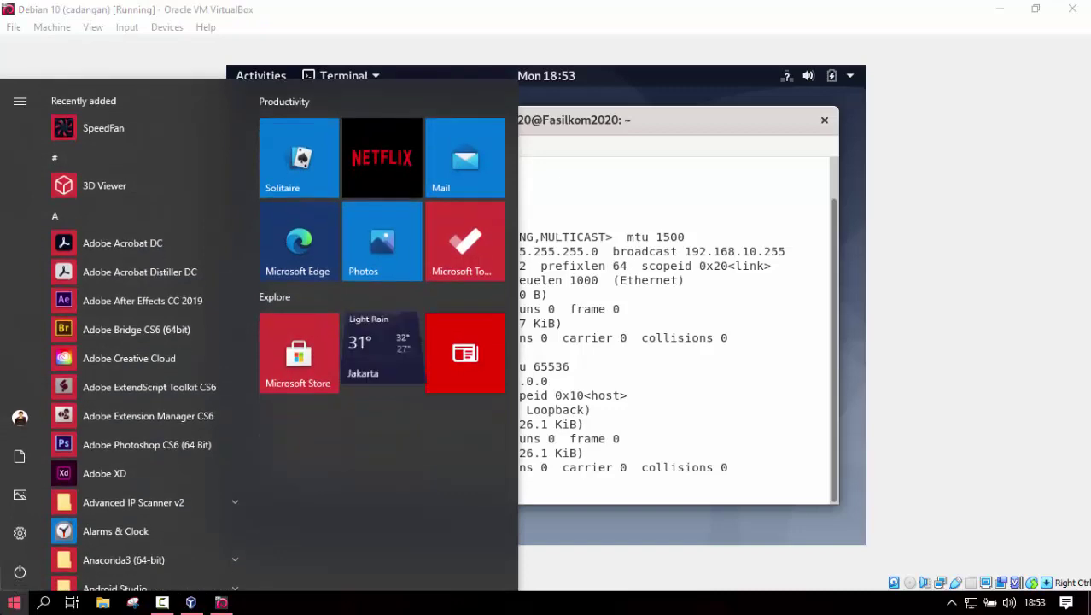
pyautogui.write('control')
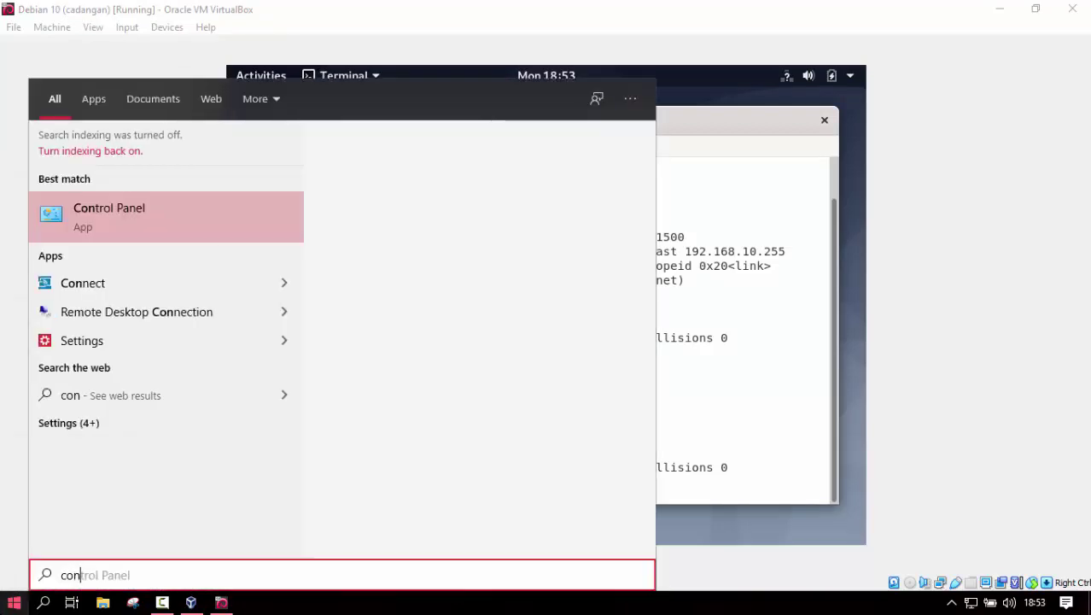
pyautogui.click(141, 209)
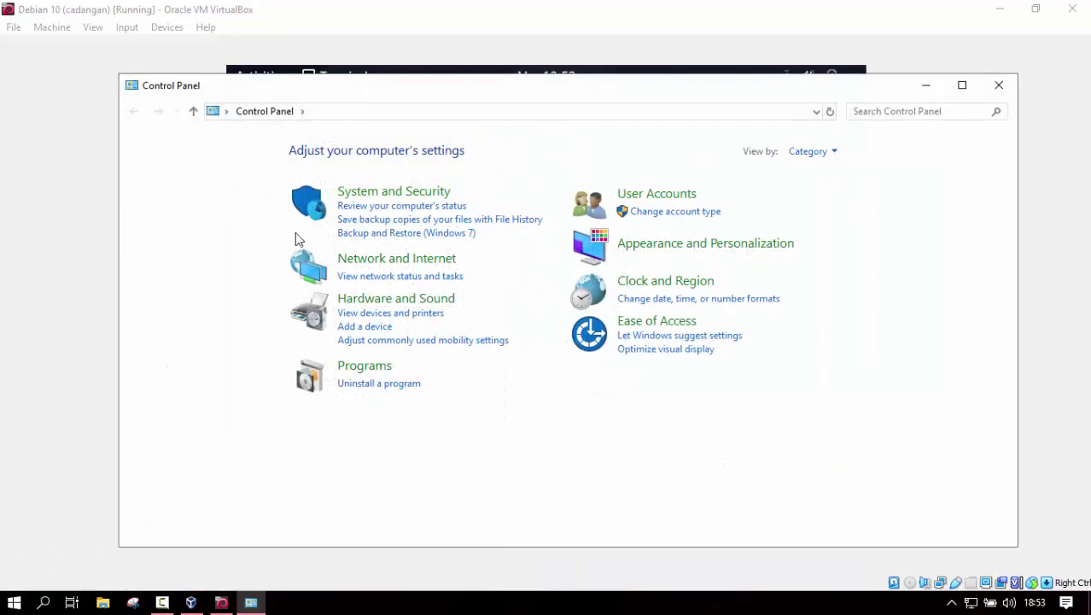
pyautogui.click(358, 260)
pyautogui.click(359, 166)
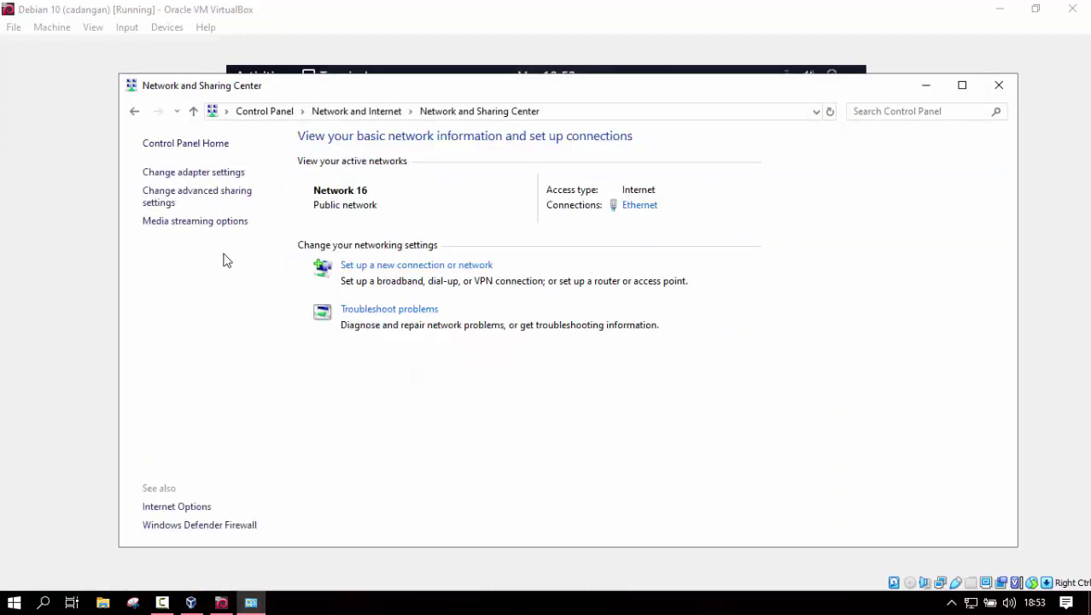
pyautogui.click(214, 173)
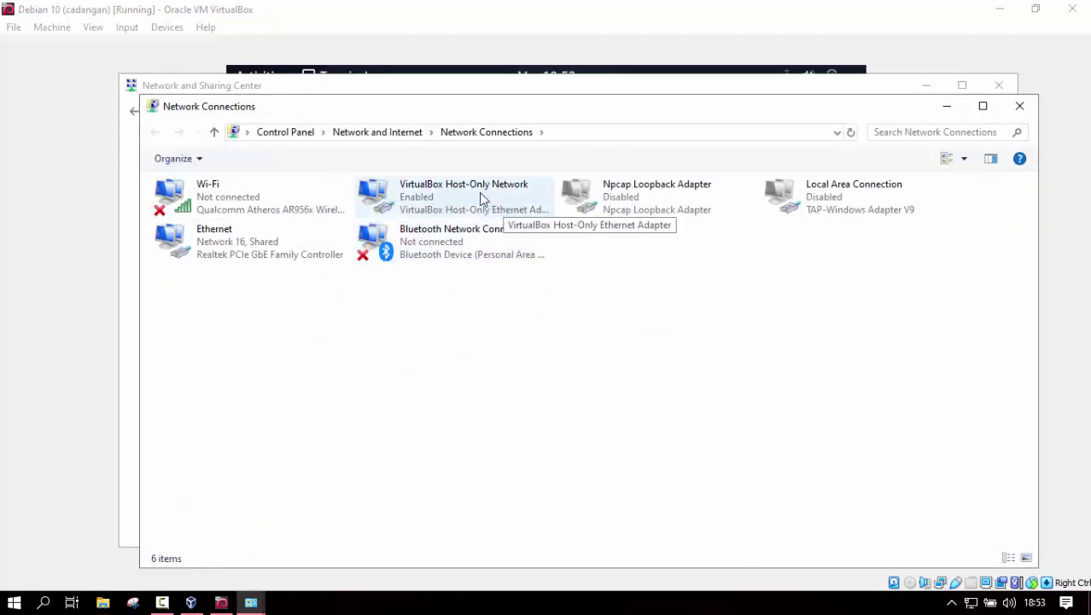
# Step: Open the Internet Protocol Version 4 (TCP/IPv4) properties of the VirtualBox Host-Only Network adapter
pyautogui.click(459, 212)
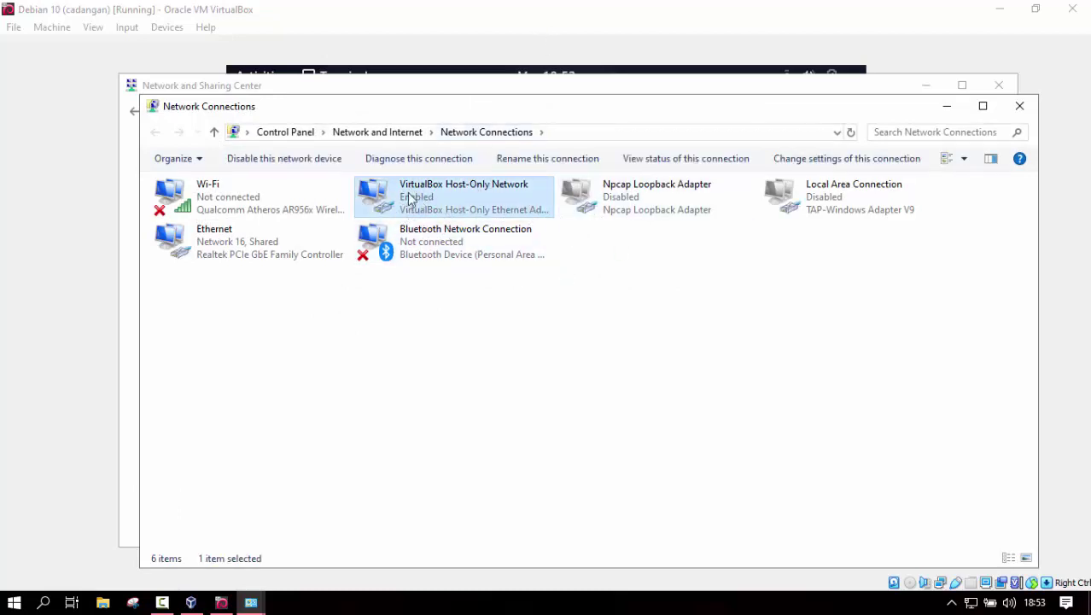
pyautogui.rightClick(504, 207)
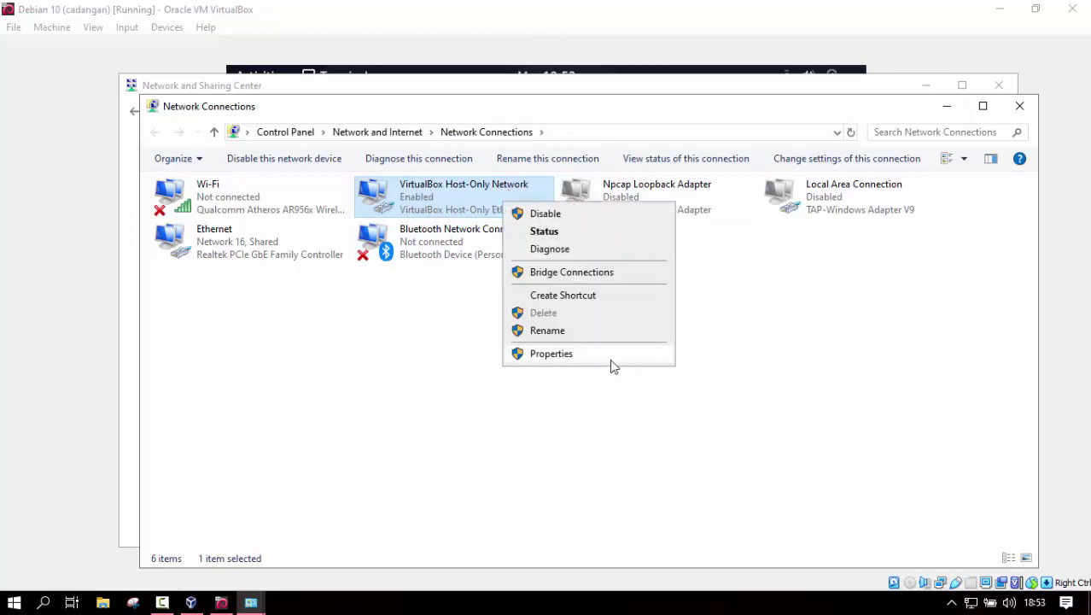
pyautogui.click(597, 364)
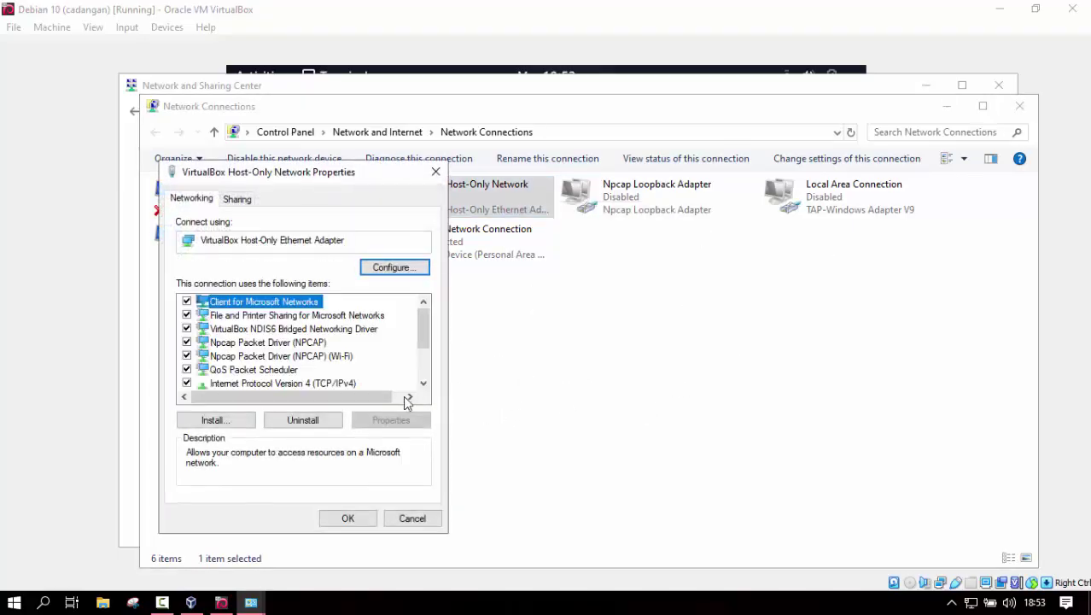
pyautogui.click(299, 384)
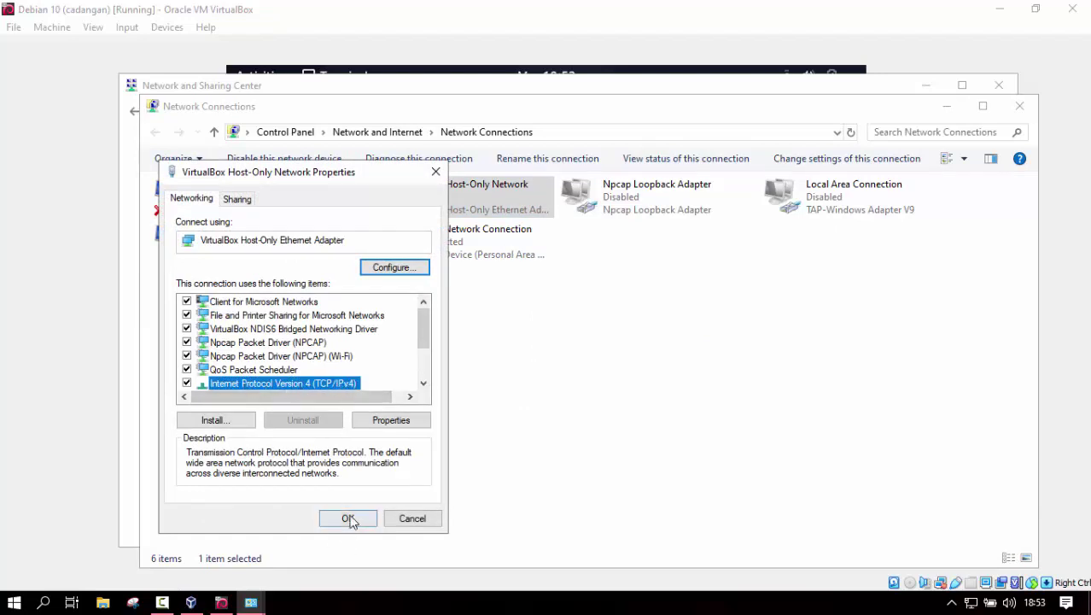
pyautogui.doubleClick(327, 386)
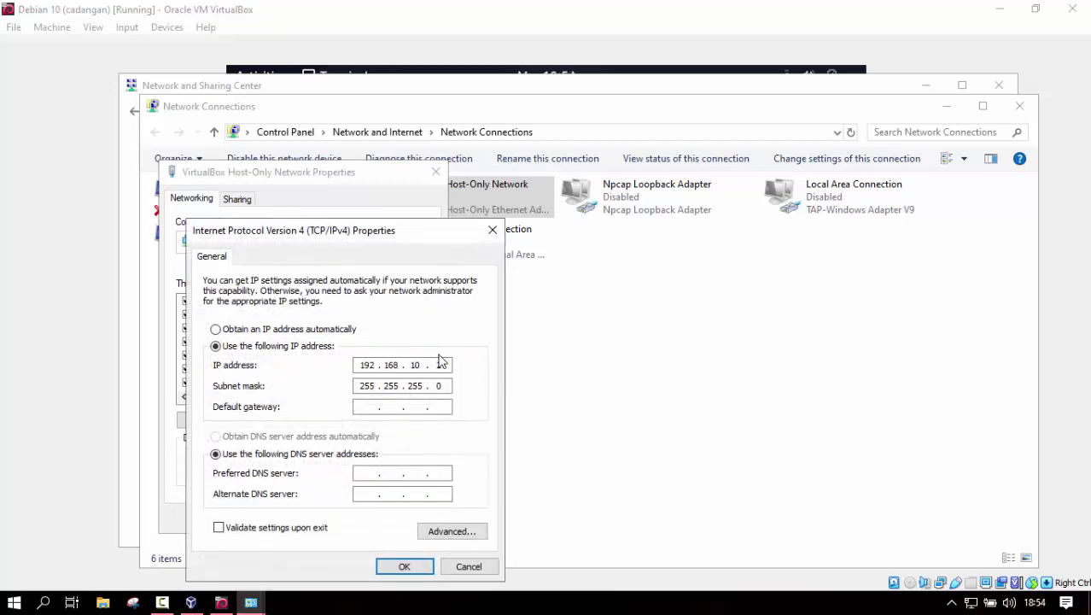
# Step: Assign the host-only adapter the static IP address 192.168.10.2 with subnet mask 255.255.255.0 and apply the adapter properties
pyautogui.click(260, 330)
pyautogui.click(261, 346)
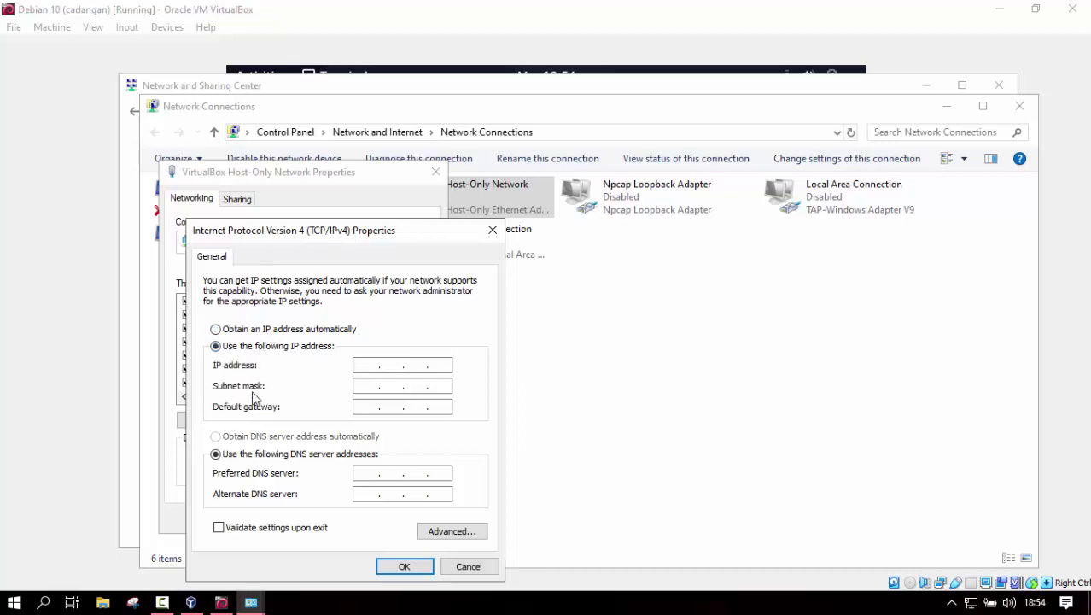
pyautogui.click(364, 366)
pyautogui.moveTo(398, 227); pyautogui.dragTo(400, 156)
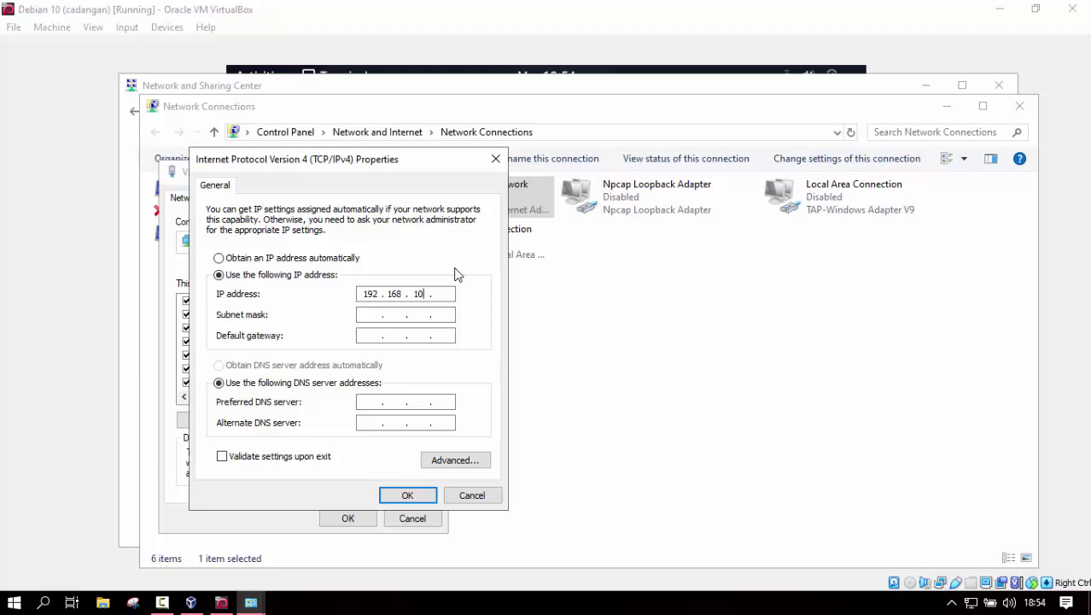
pyautogui.press('Tab')
pyautogui.press('Left')
pyautogui.click(405, 495)
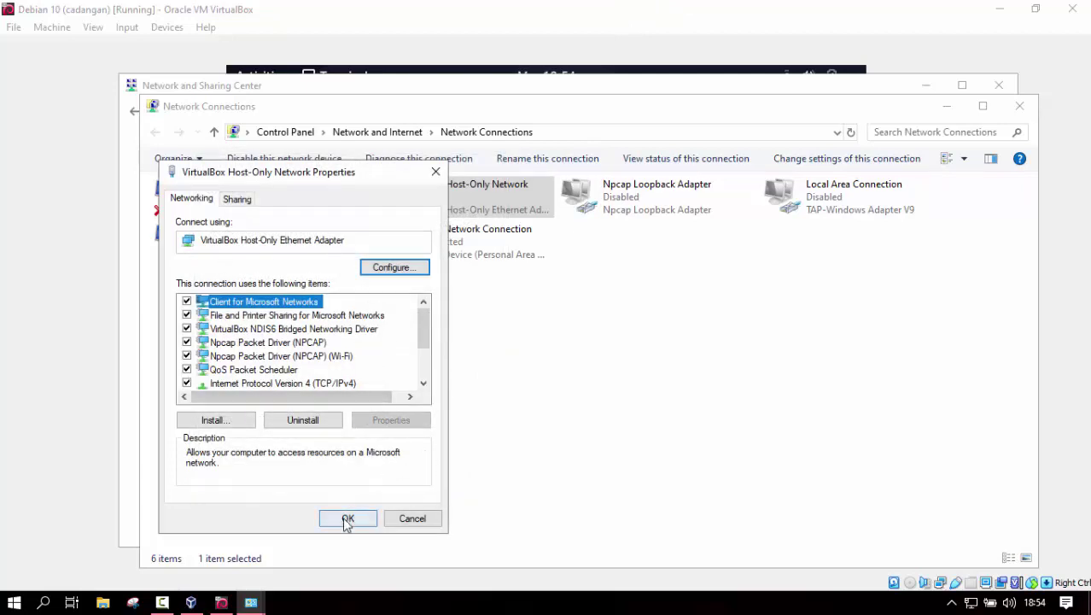
pyautogui.click(348, 518)
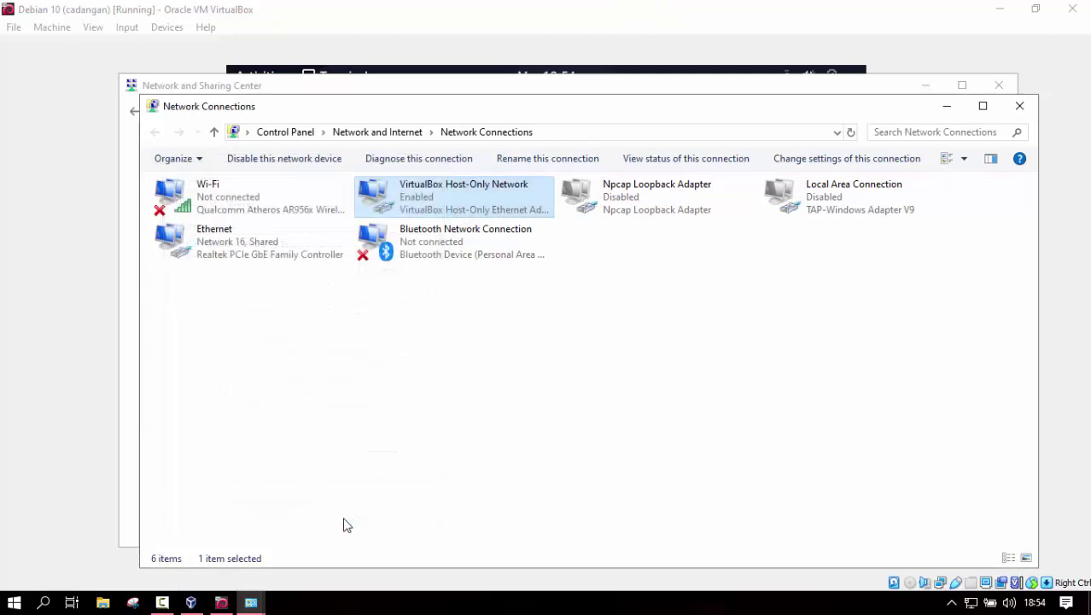
# Step: Return to the Debian terminal, ping the host at 192.168.10.2, highlight the replies and stop the ping
pyautogui.click(37, 189)
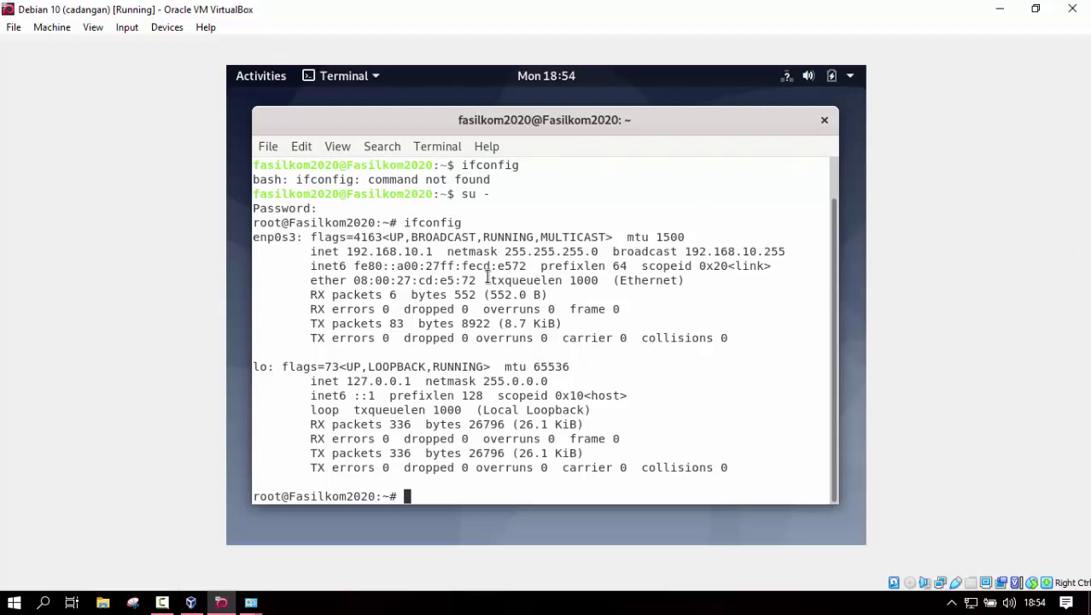
pyautogui.write('ping')
pyautogui.write('19')
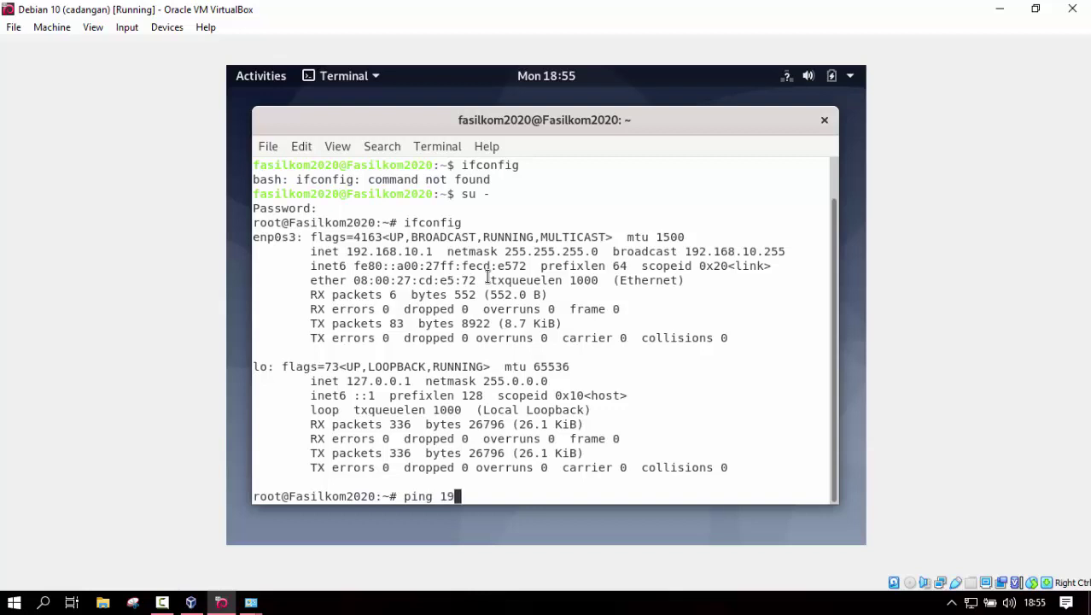
pyautogui.write('2.168.10.2')
pyautogui.press('Return')
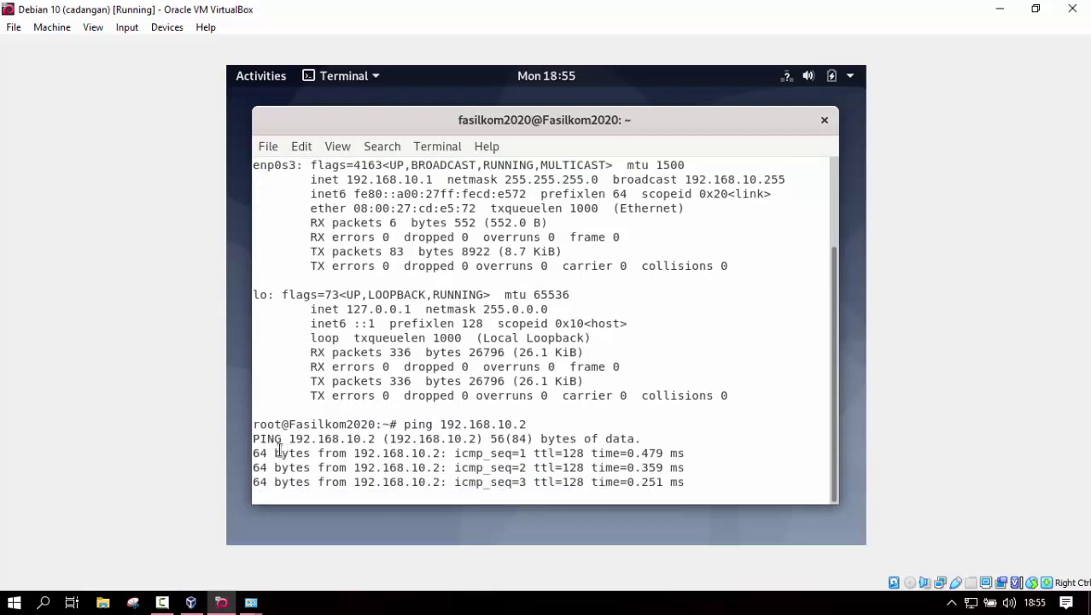
pyautogui.moveTo(256, 438); pyautogui.dragTo(643, 482)
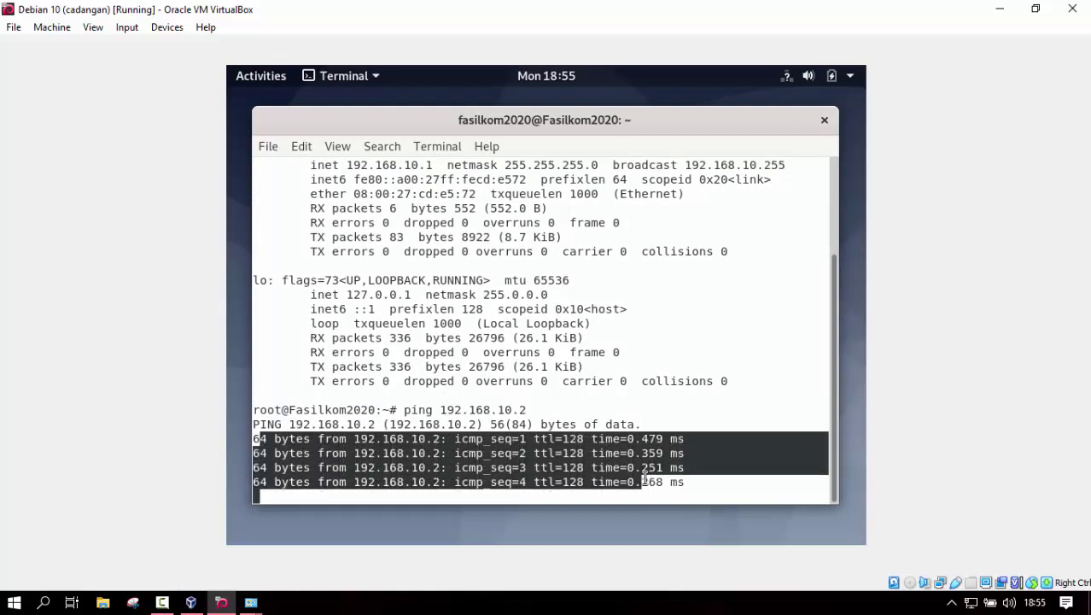
pyautogui.click(690, 483)
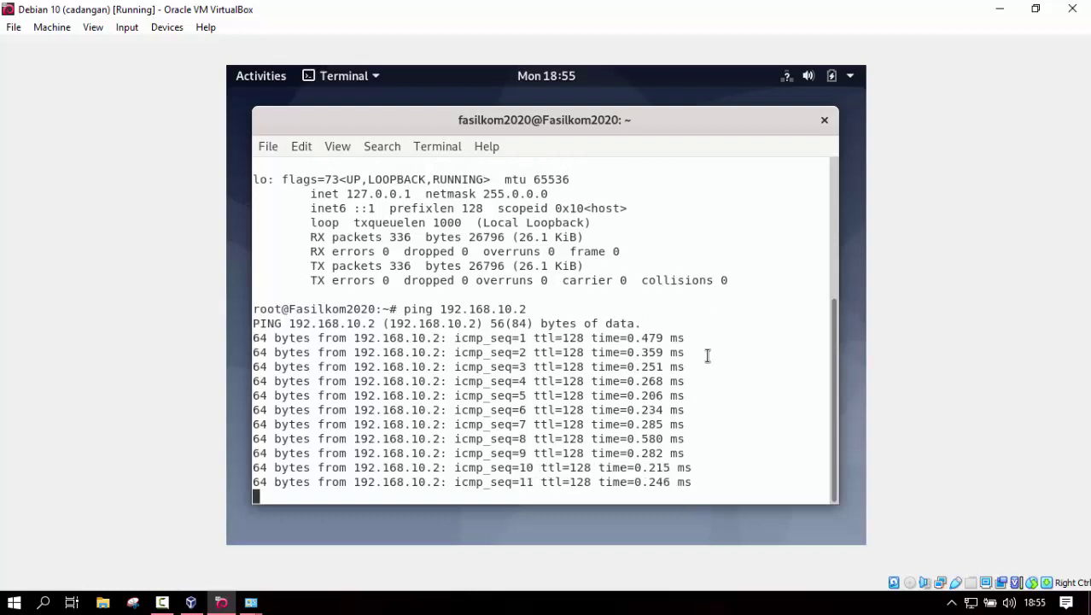
pyautogui.hotkey('ctrl', 'c')
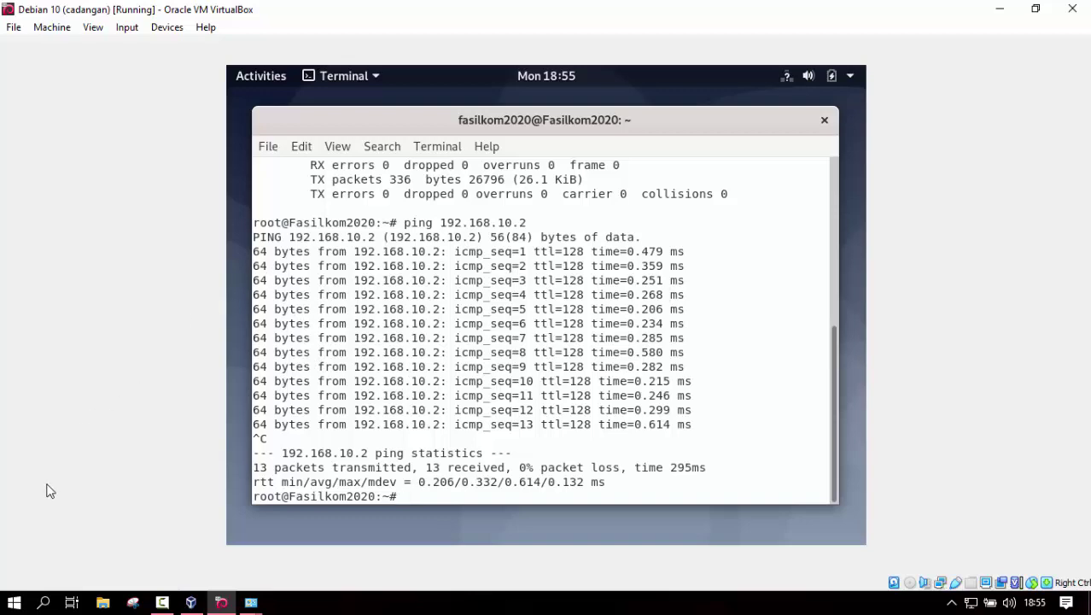
# Step: Find and open Command Prompt on the Windows host
pyautogui.click(3, 602)
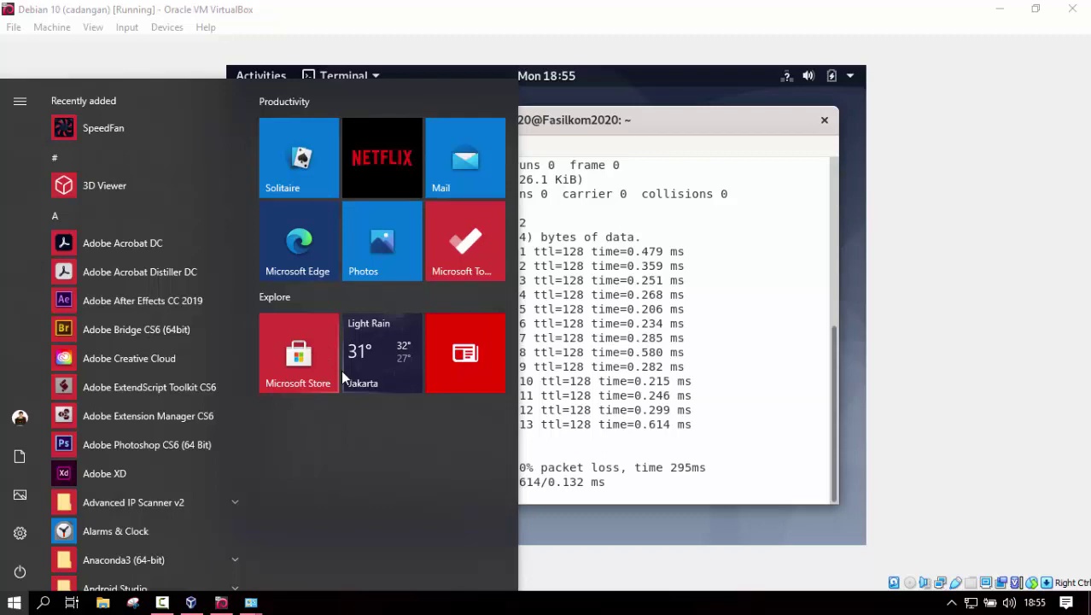
pyautogui.press('super')
pyautogui.write('c')
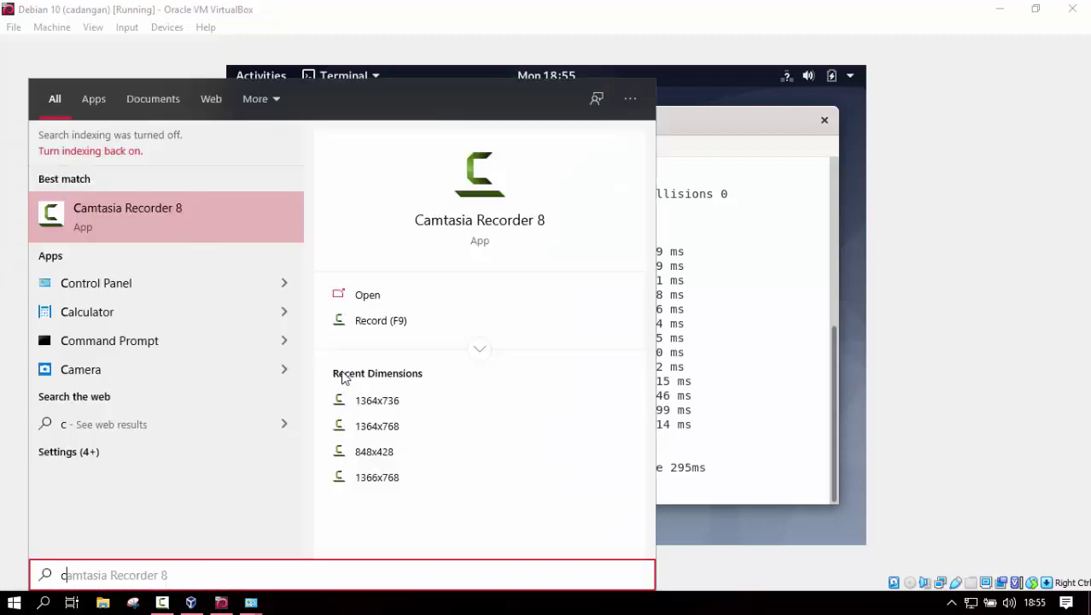
pyautogui.write('md')
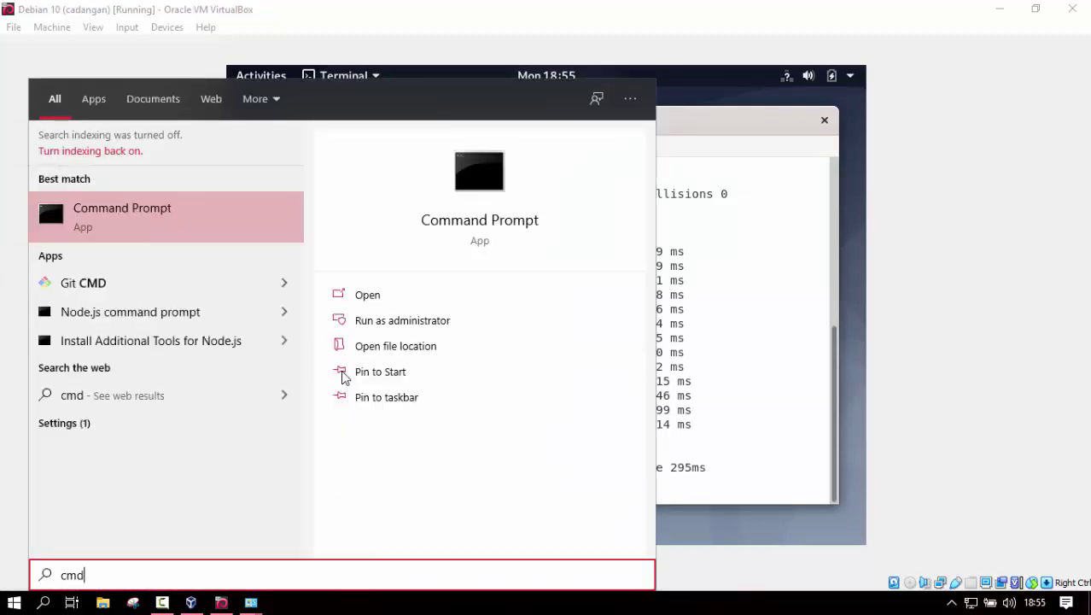
pyautogui.click(239, 222)
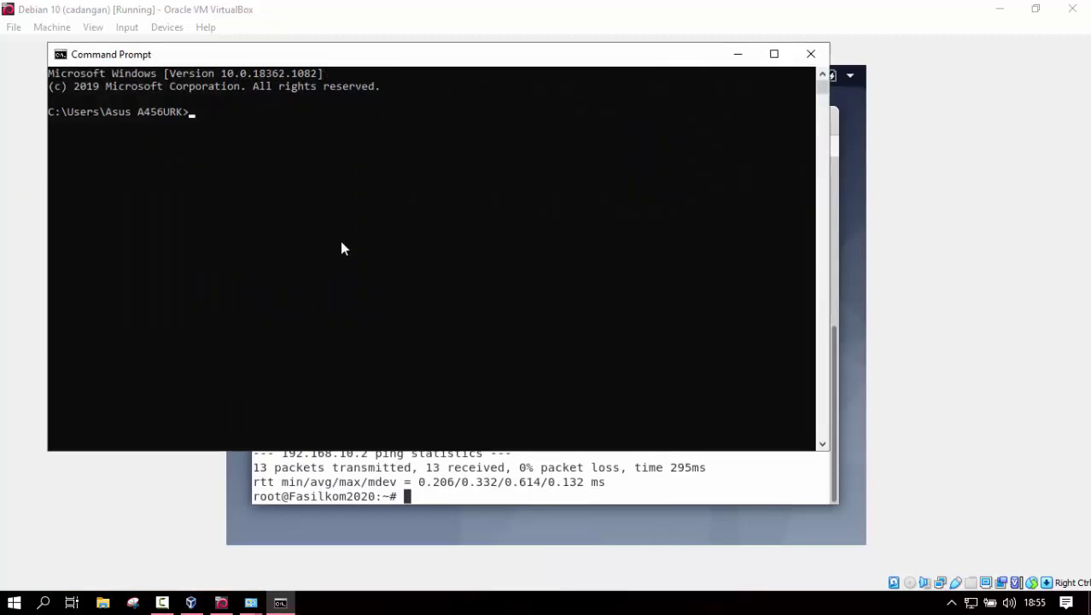
# Step: Ping the Debian machine at 192.168.10.1 from the Windows host and let the ping run to its end
pyautogui.write('ping 192.168.10.1')
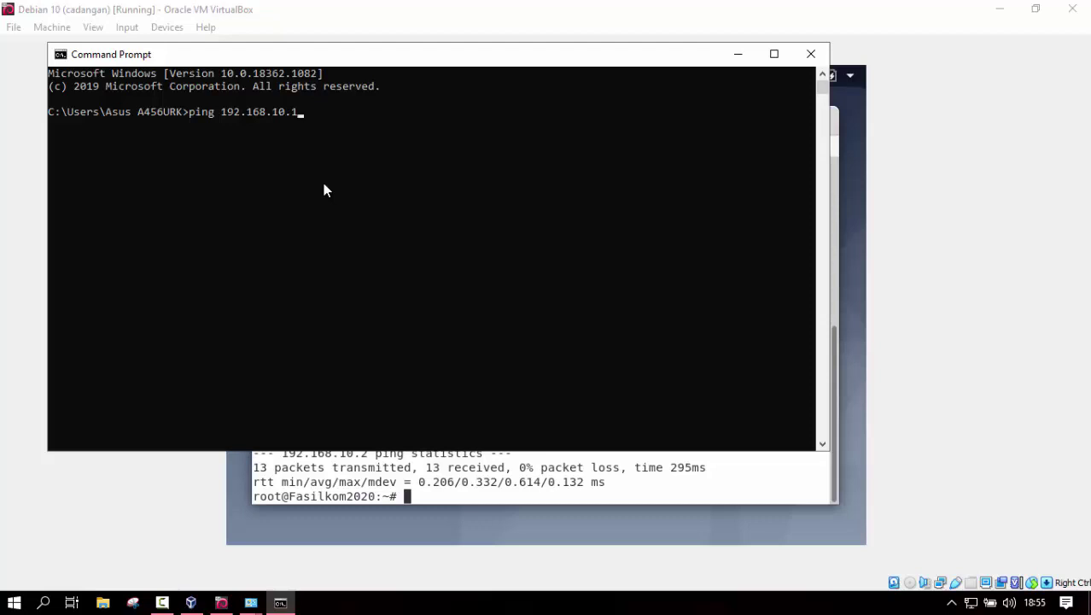
pyautogui.press('Return')
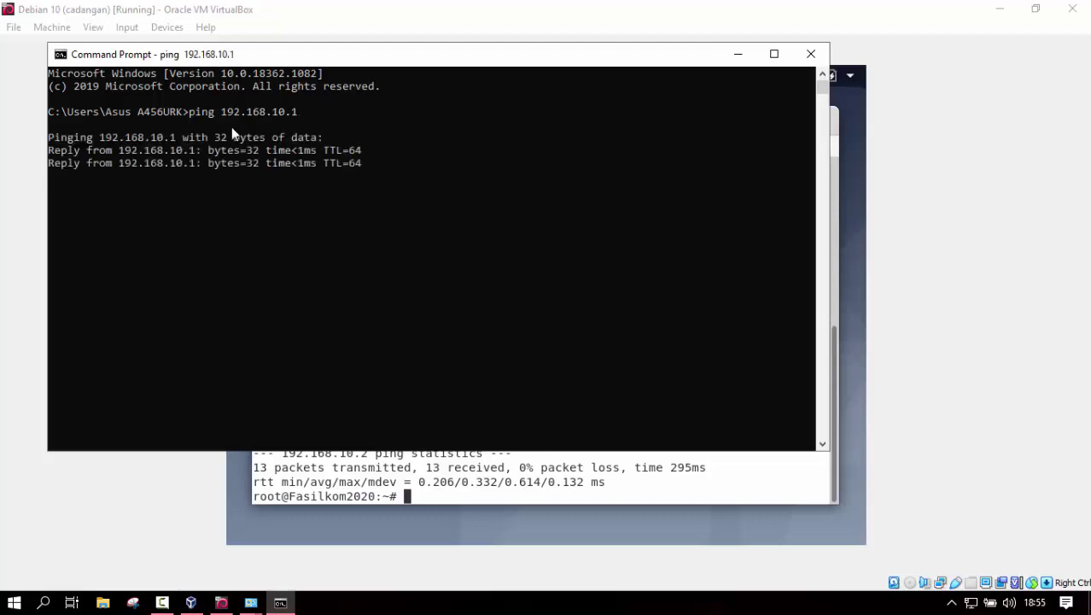
pyautogui.moveTo(143, 162); pyautogui.dragTo(221, 182)
pyautogui.click(345, 189)
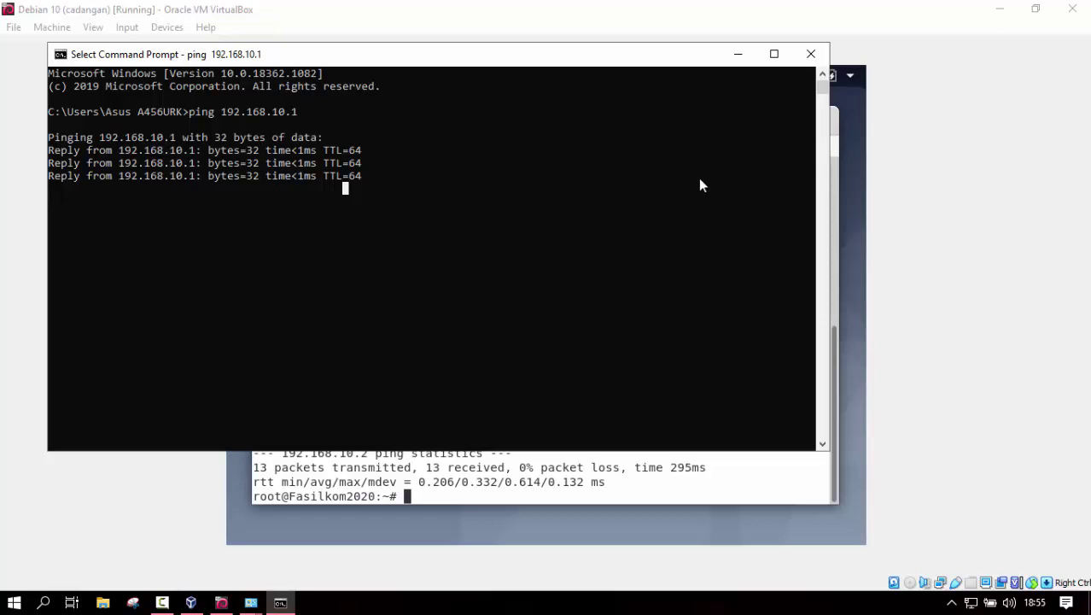
pyautogui.press('Escape')
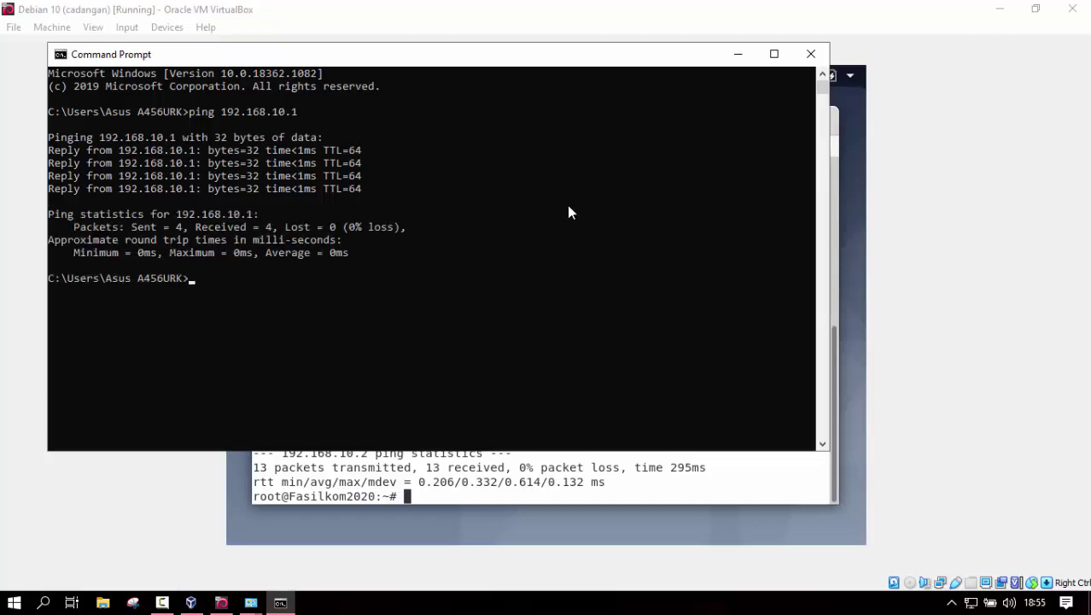
# Step: Close the Windows Command Prompt and the Debian terminal, confirming that the running terminal process may be ended
pyautogui.click(810, 54)
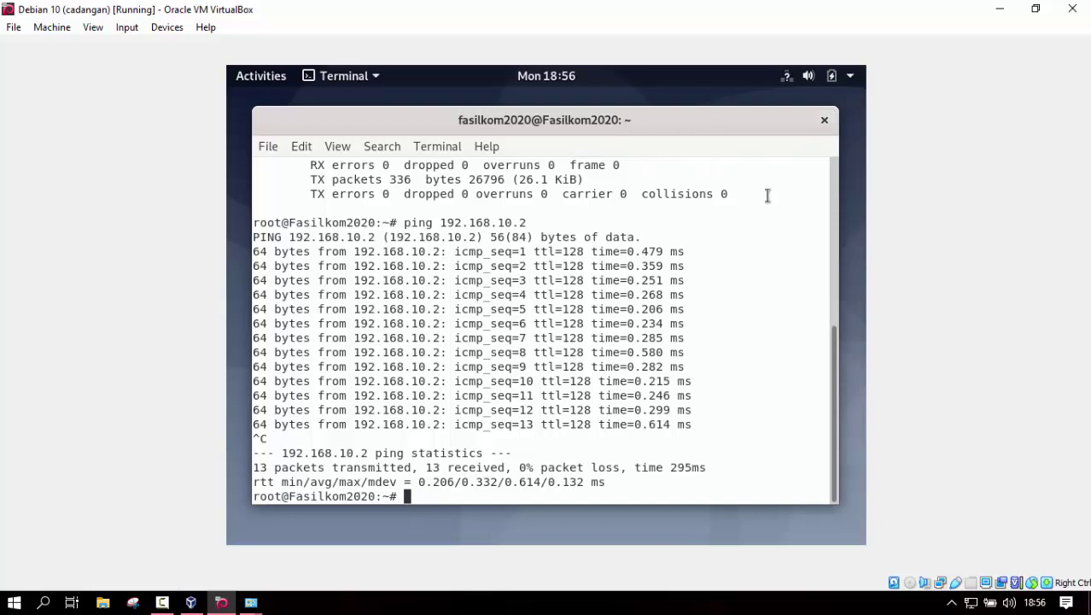
pyautogui.click(822, 124)
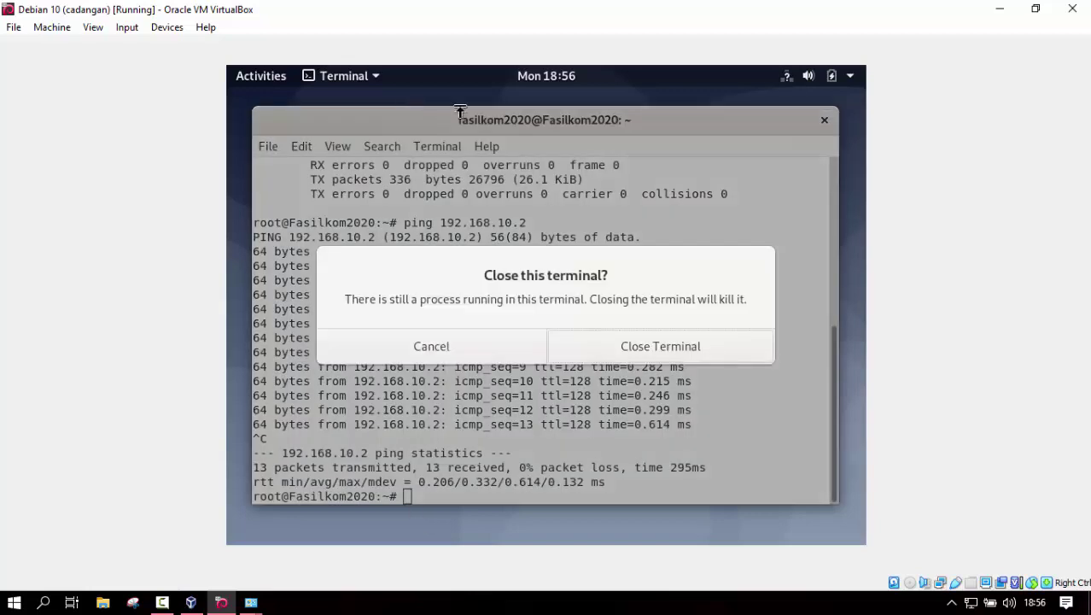
pyautogui.click(619, 345)
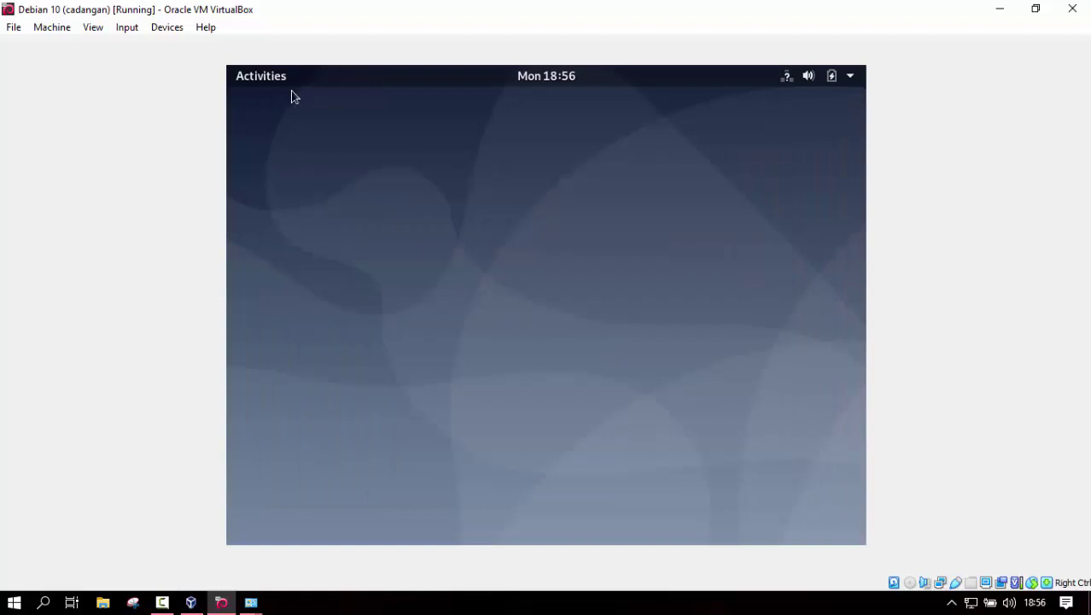
# Step: Search Debian for the network tools, launch Advanced Network Configuration and open Wired connection 1 for editing
pyautogui.click(272, 77)
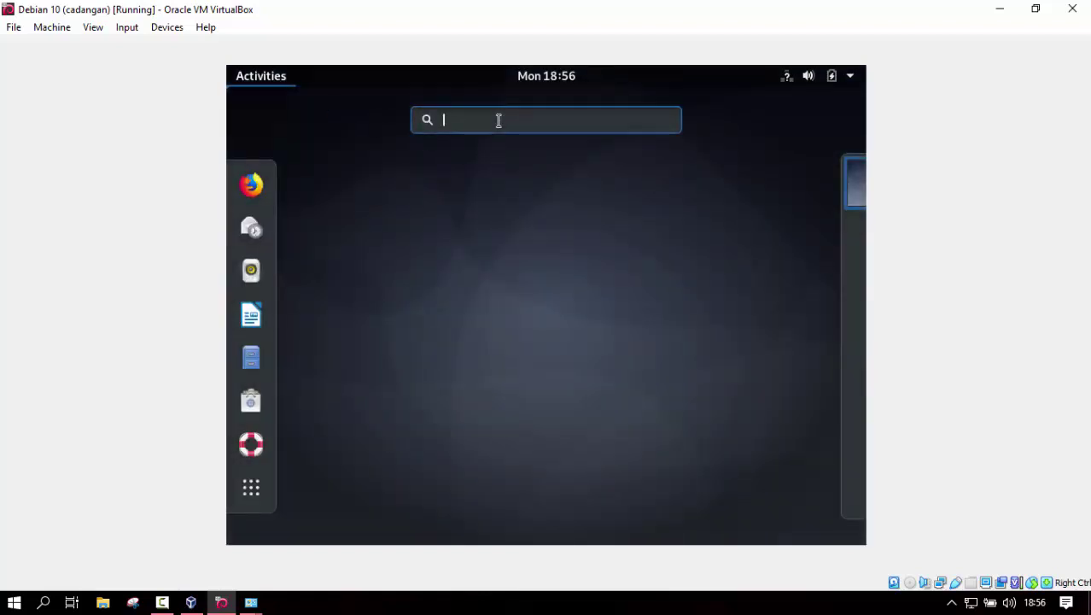
pyautogui.write('network')
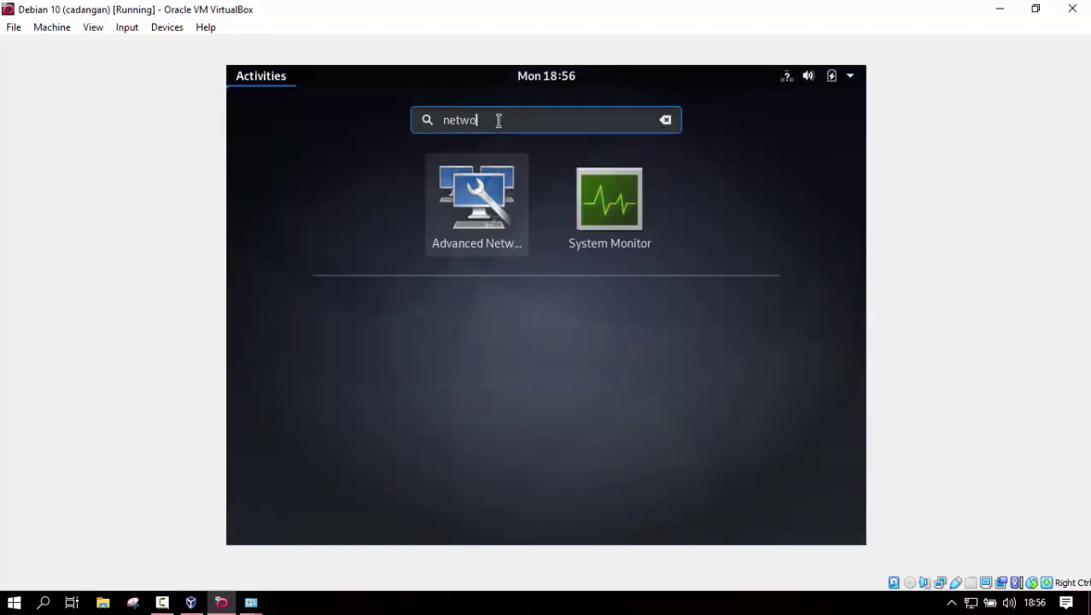
pyautogui.click(489, 208)
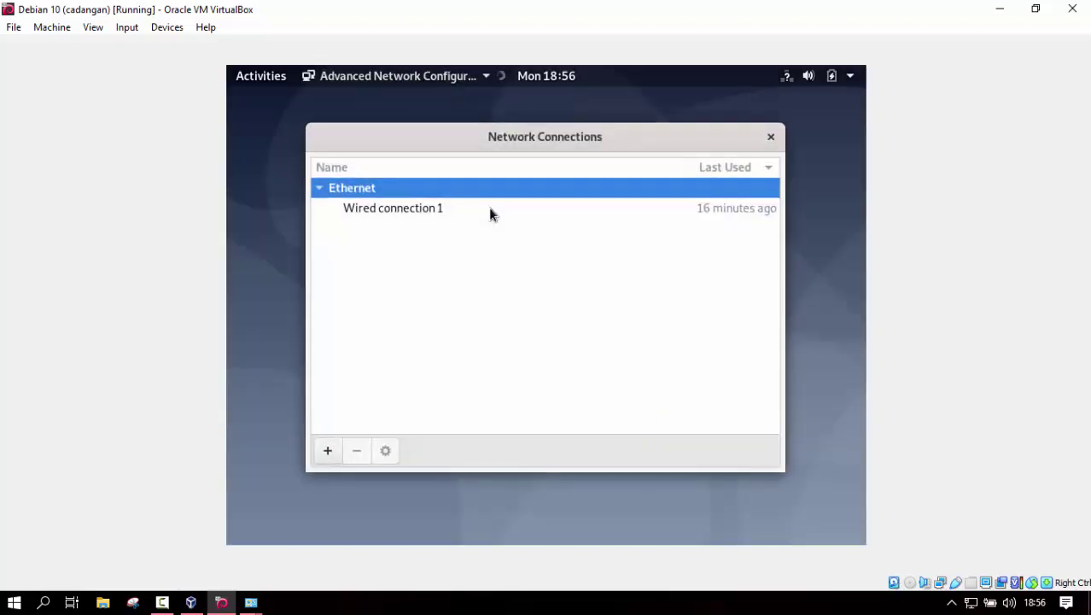
pyautogui.click(413, 210)
pyautogui.doubleClick(411, 208)
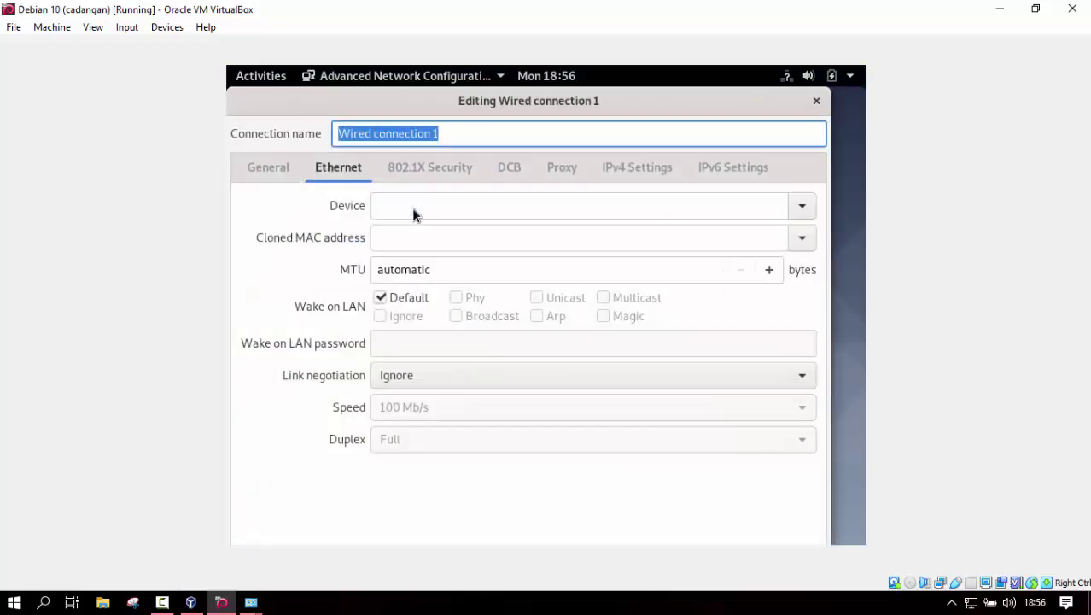
# Step: Set the IPv4 method of Wired connection 1 to Manual and add address 192.168.10.2 with netmask 24
pyautogui.click(623, 168)
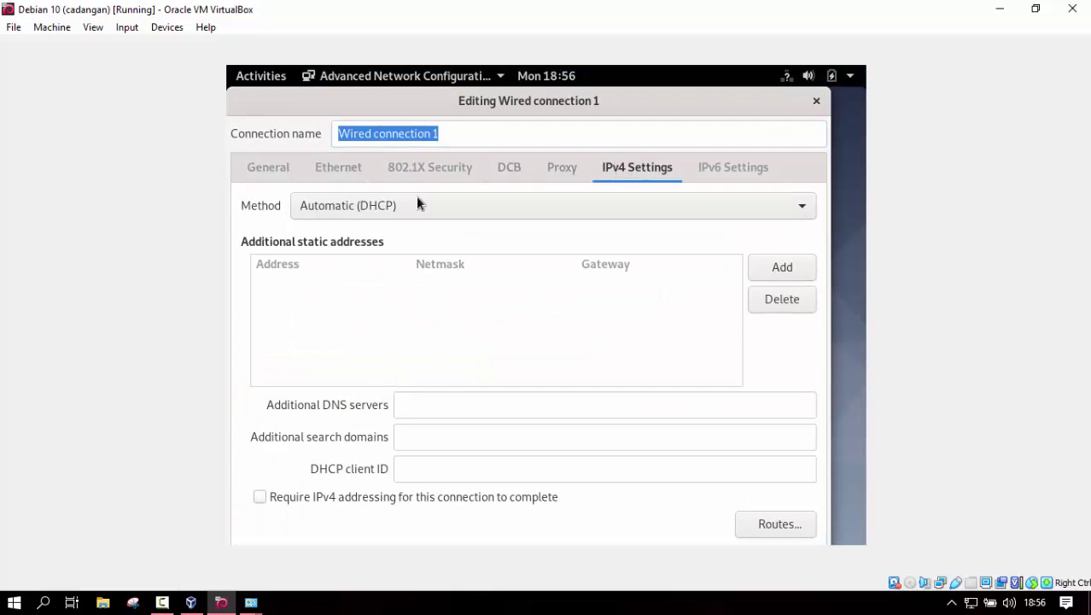
pyautogui.click(399, 205)
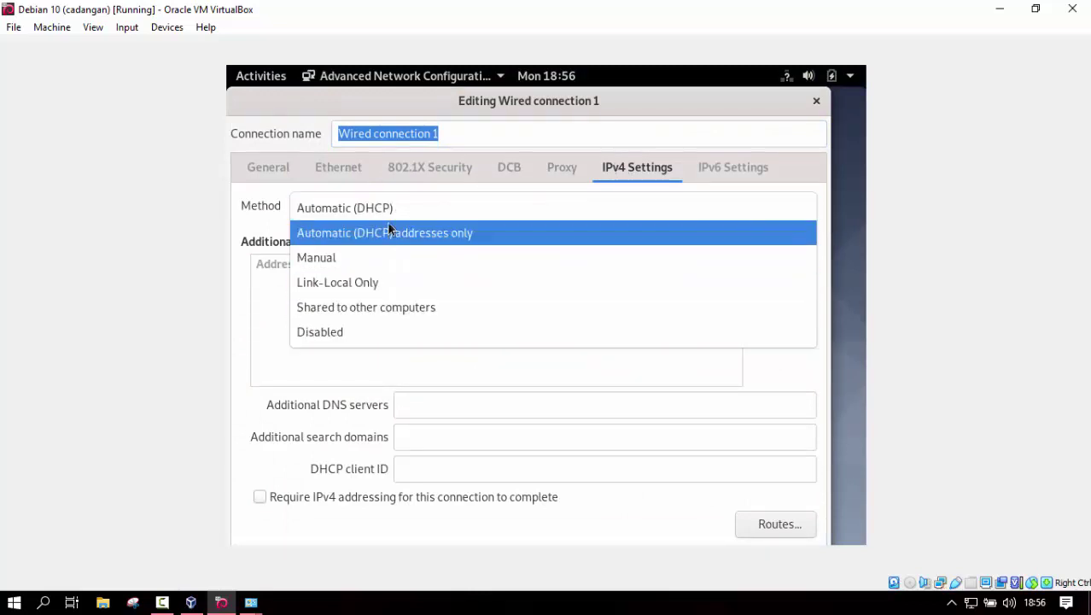
pyautogui.click(391, 260)
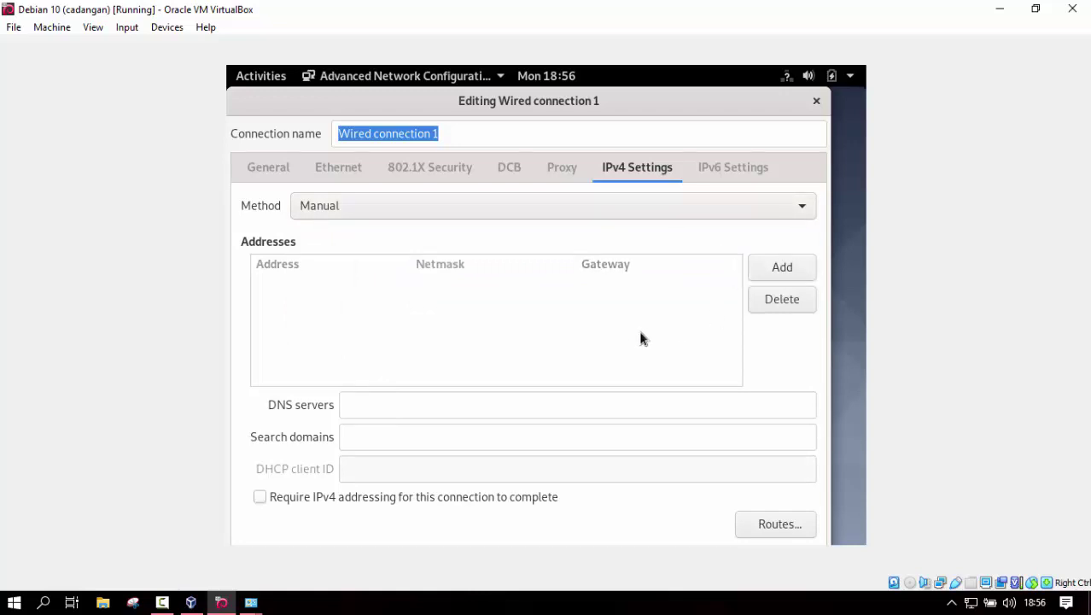
pyautogui.click(805, 268)
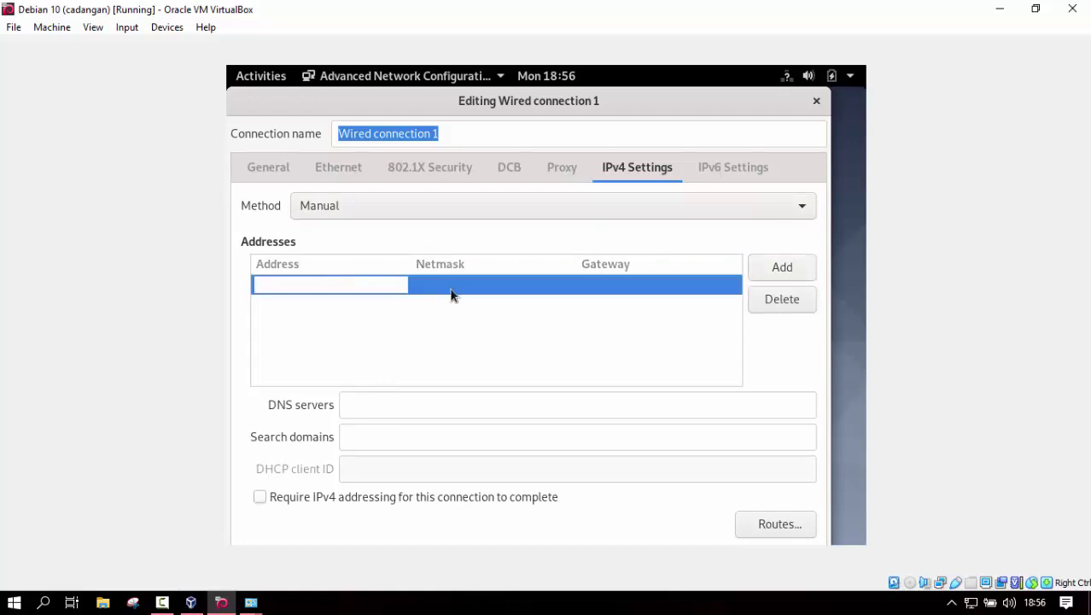
pyautogui.write('192.168')
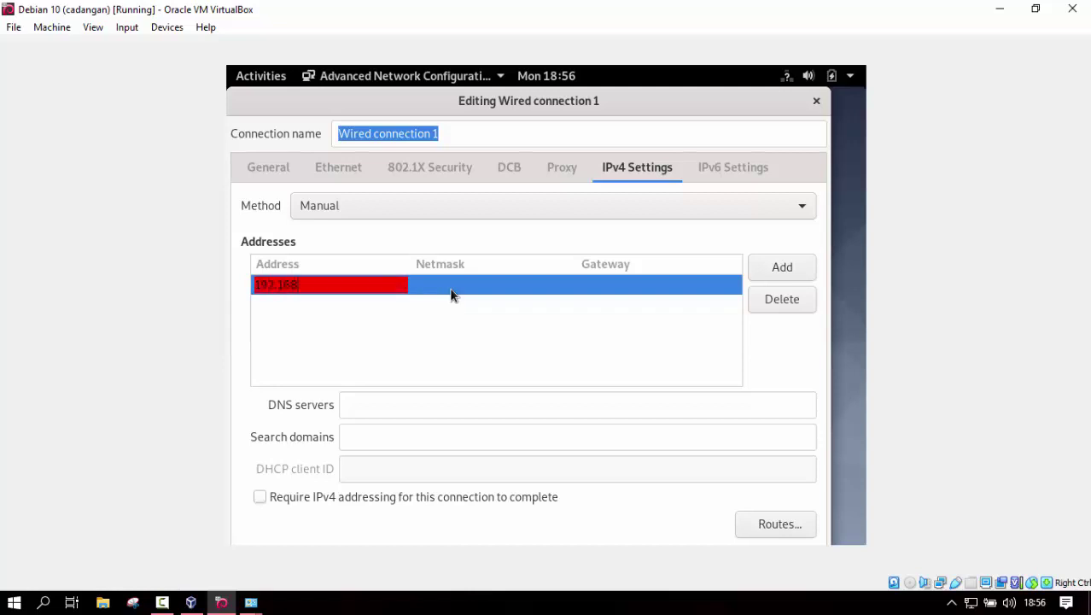
pyautogui.write('.10.2')
pyautogui.press('Tab')
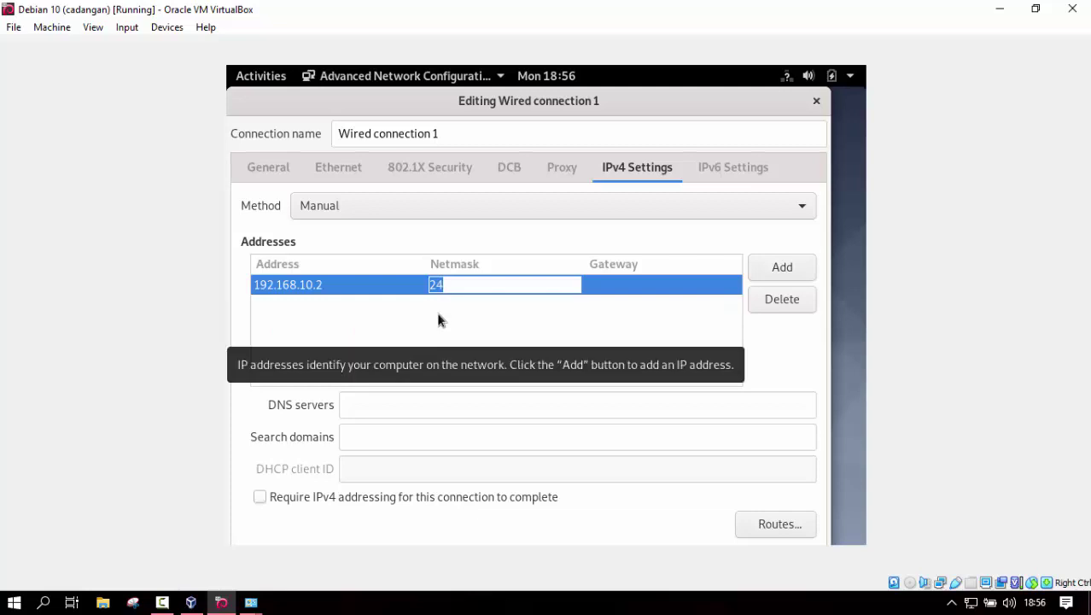
pyautogui.write('24')
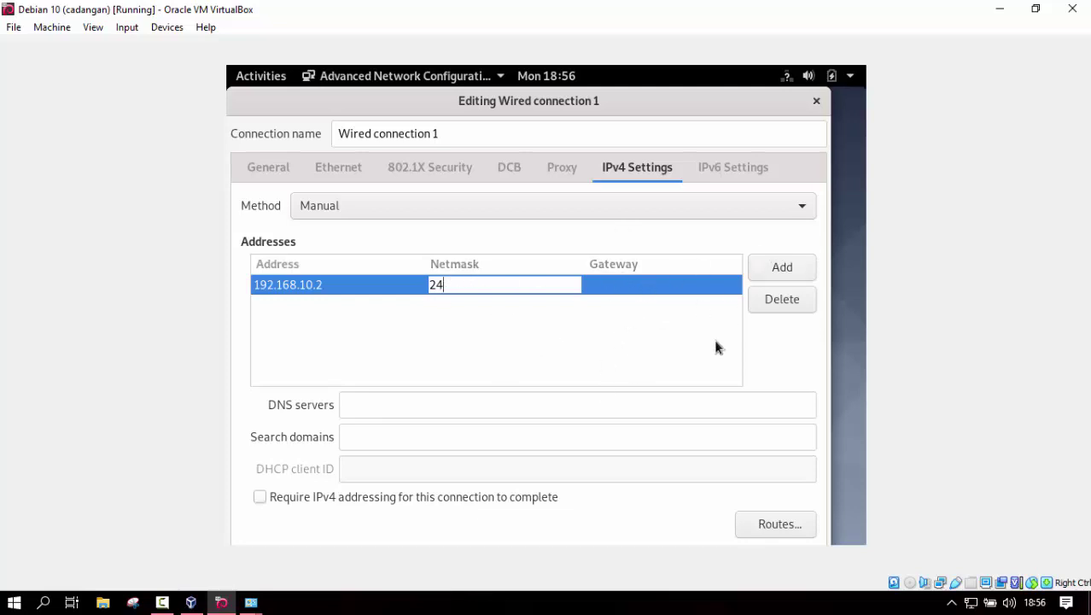
pyautogui.press('Return')
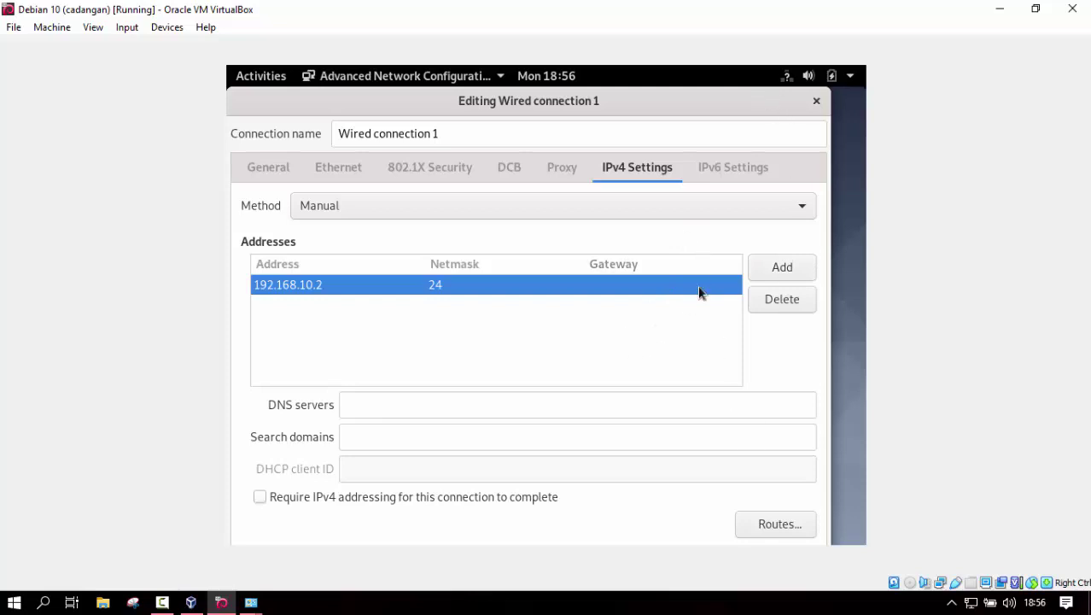
# Step: Close the Wired connection 1 editor without saving, and close the Network Connections window
pyautogui.click(705, 172)
pyautogui.click(667, 171)
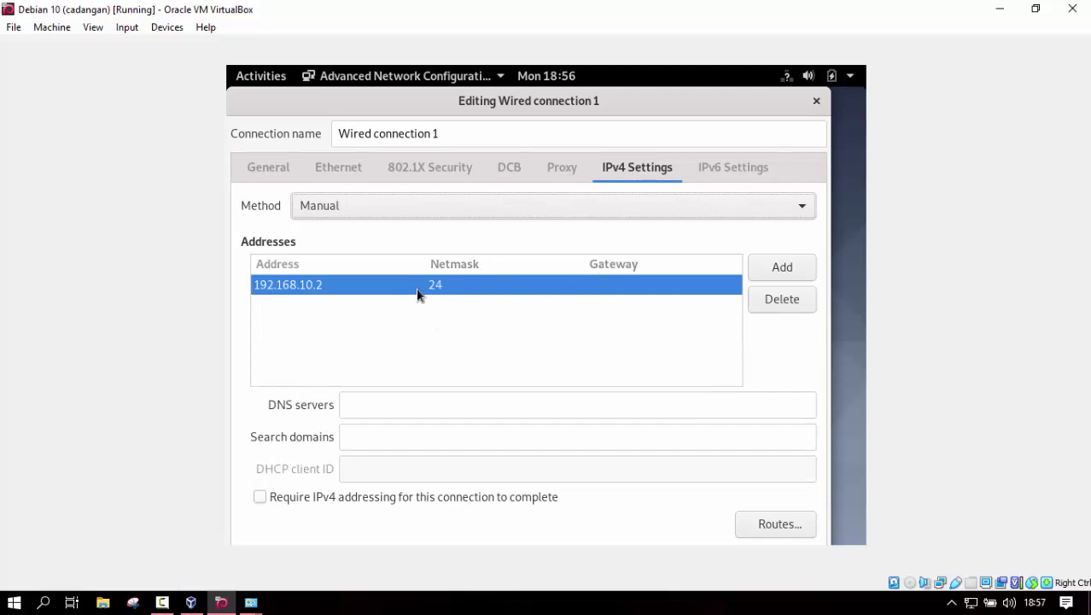
pyautogui.click(816, 103)
pyautogui.click(770, 137)
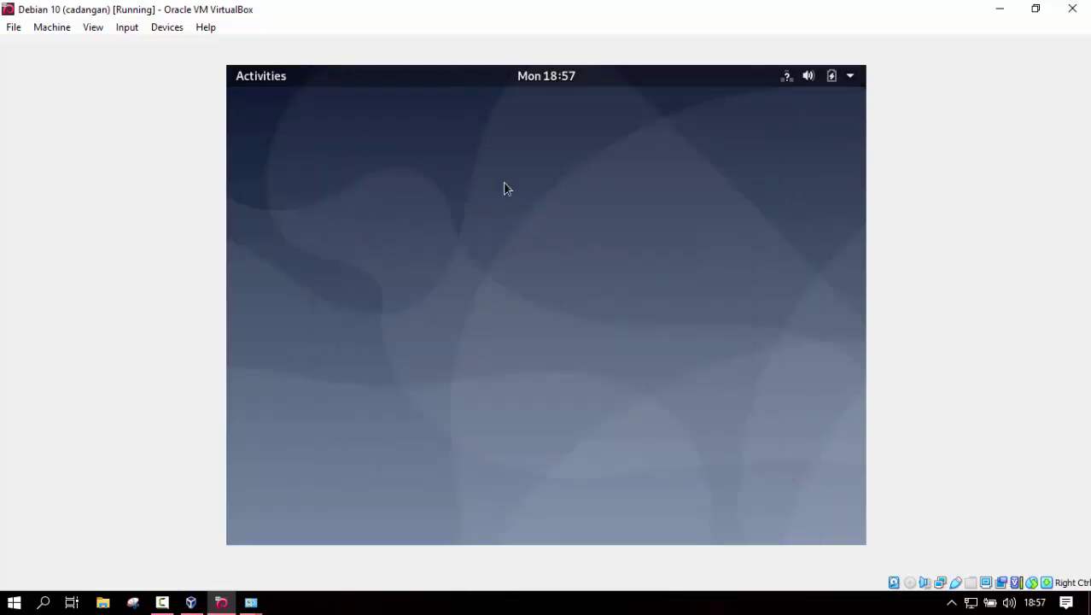